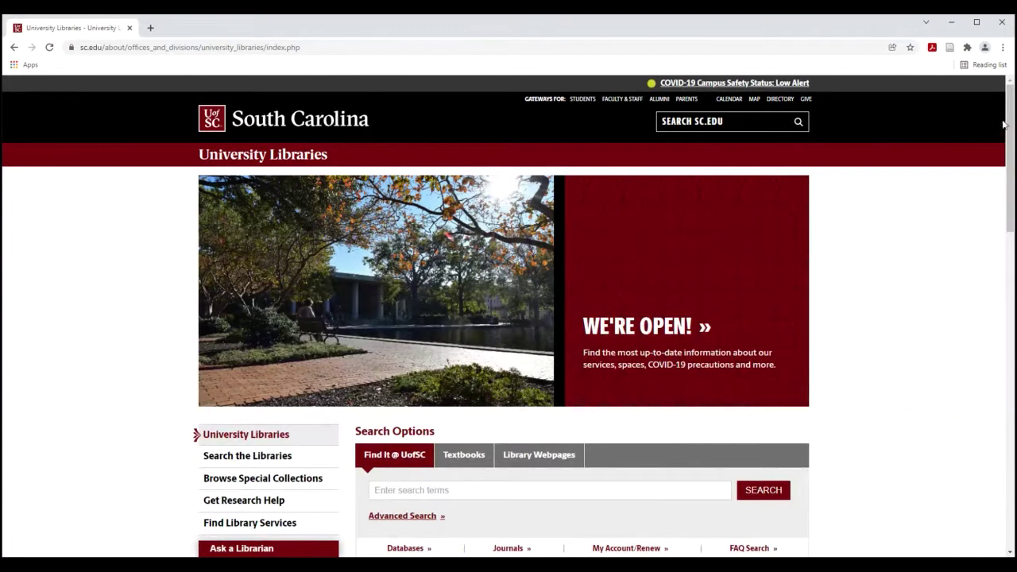
Step: Scroll down and follow the Databases link under Search Options to the A-Z Databases list
{"action": "left_click_drag", "start_coordinate": [1010, 116], "coordinate": [1010, 222]}
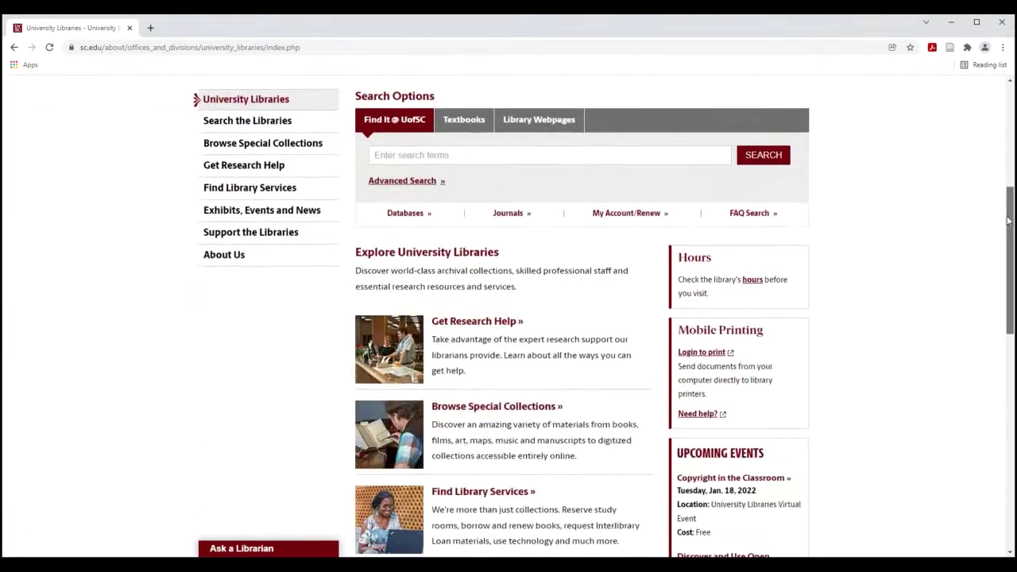
{"action": "left_click", "coordinate": [420, 219]}
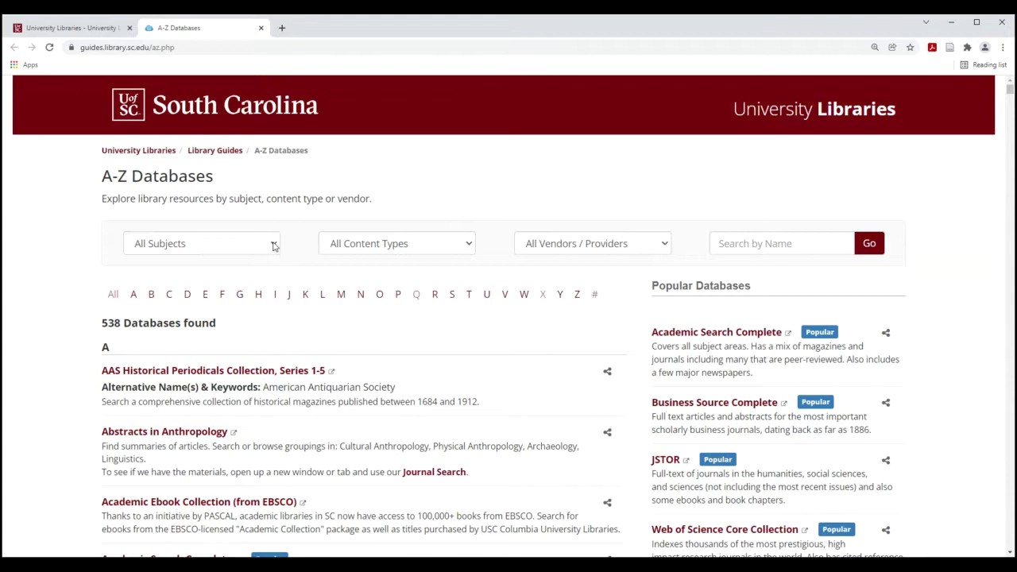
Step: Filter the A-Z Databases list to the Education subject (28 databases) and scroll down the list
{"action": "left_click", "coordinate": [273, 246]}
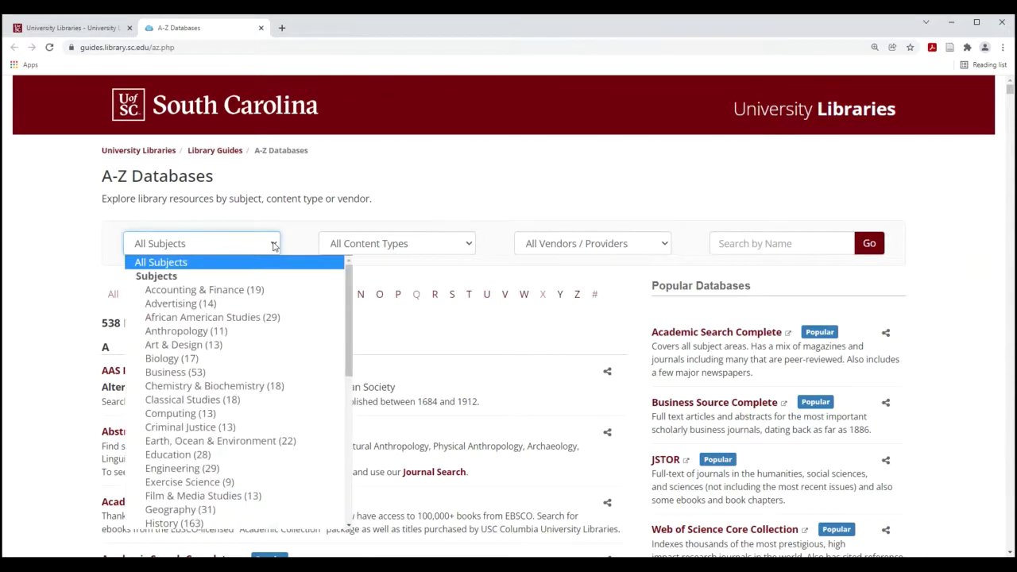
{"action": "left_click", "coordinate": [209, 457]}
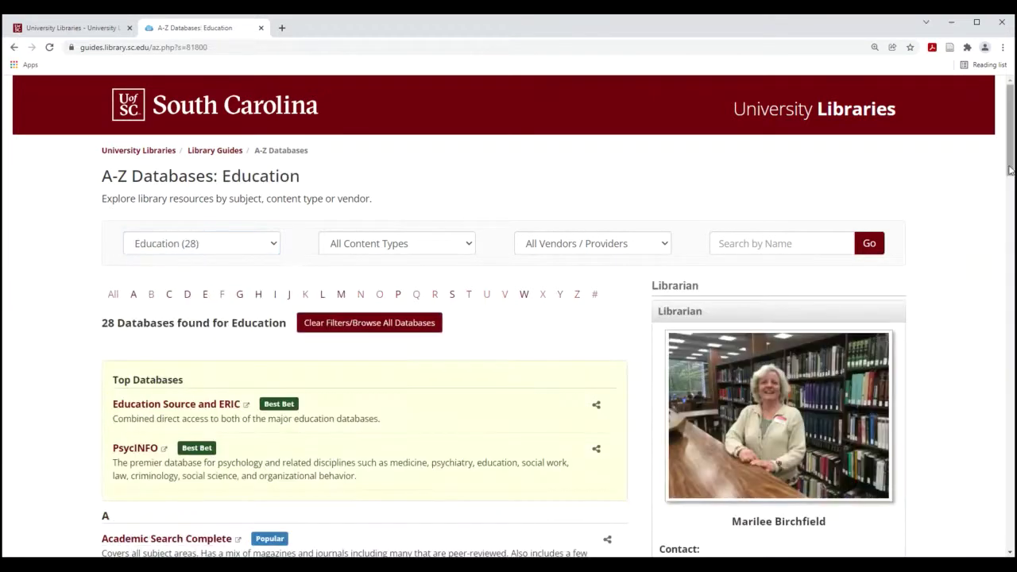
{"action": "left_click_drag", "start_coordinate": [1011, 165], "coordinate": [1009, 215]}
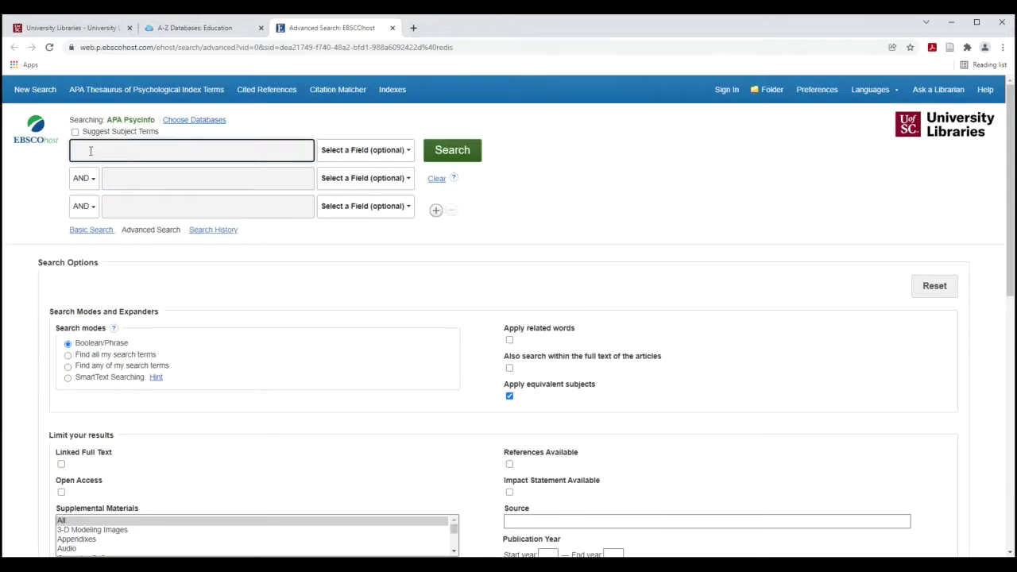
Step: Enter virtual OR distan*, counselor OR counseling, and ethic* in three search boxes and search
{"action": "left_click", "coordinate": [141, 151]}
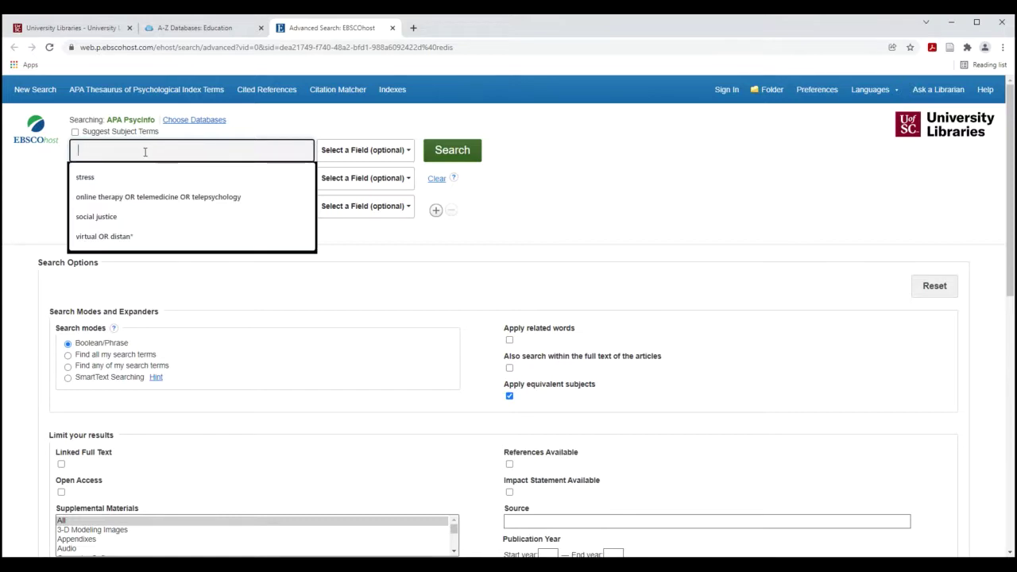
{"action": "type", "text": "vir"}
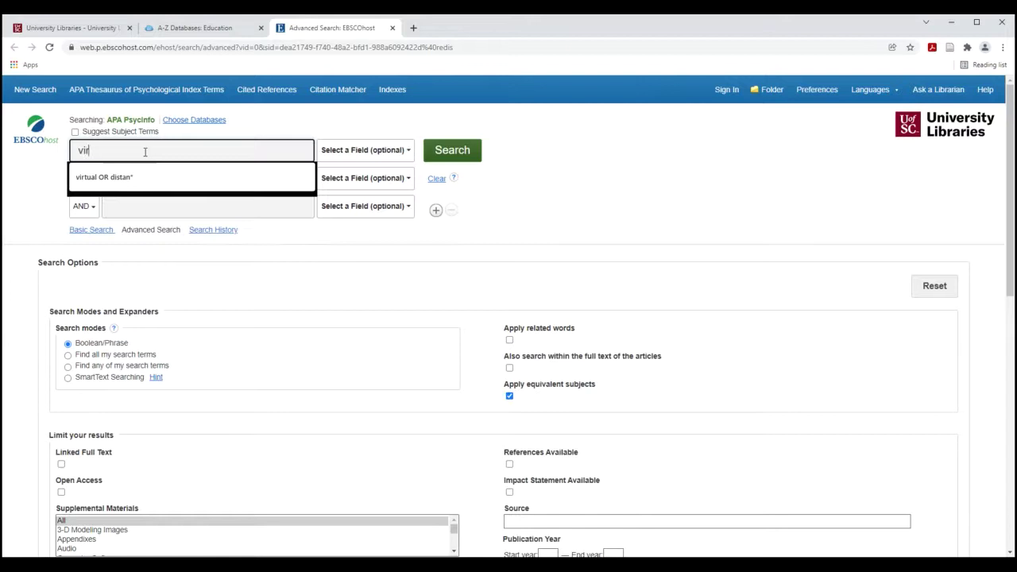
{"action": "type", "text": "tual OR distan*"}
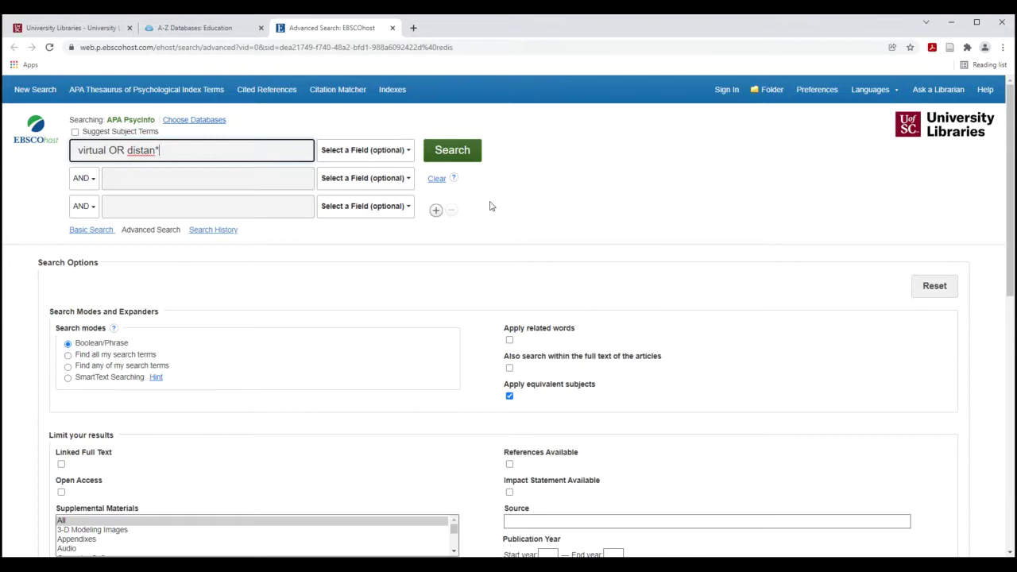
{"action": "left_click", "coordinate": [141, 178]}
{"action": "type", "text": "counselor OR counseling"}
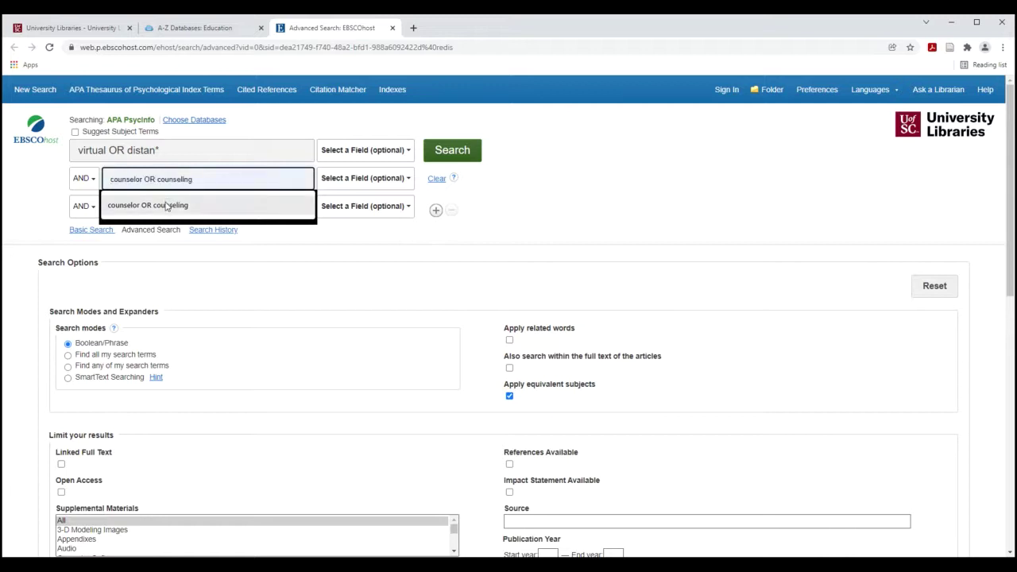
{"action": "left_click", "coordinate": [167, 205]}
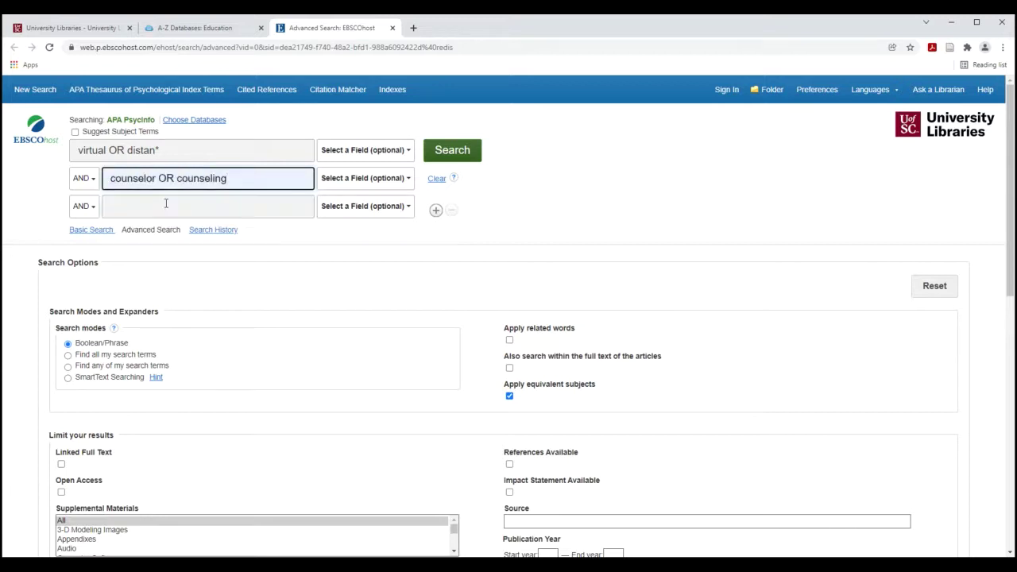
{"action": "left_click", "coordinate": [166, 208]}
{"action": "type", "text": "ethic"}
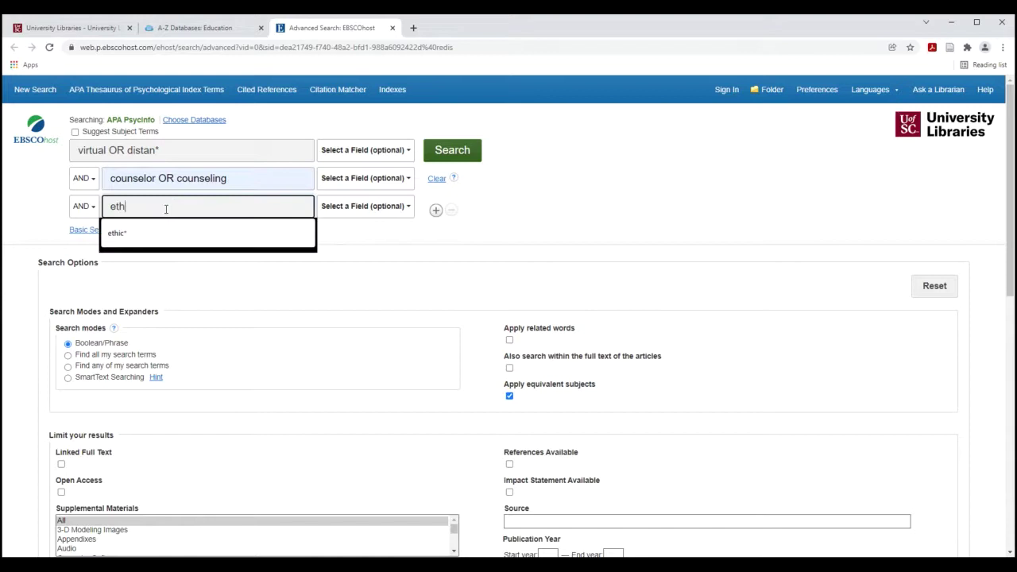
{"action": "left_click", "coordinate": [159, 233]}
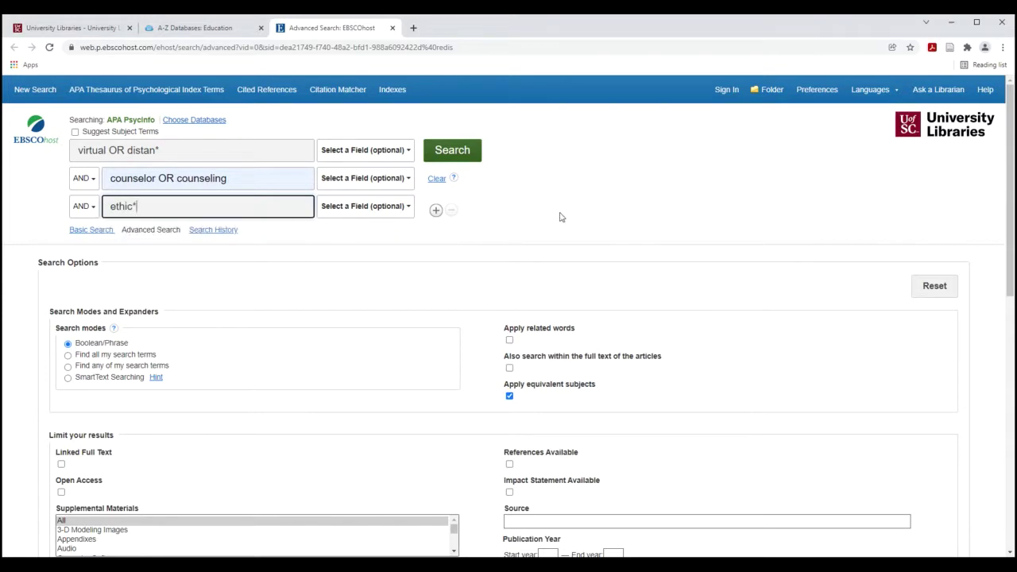
{"action": "left_click", "coordinate": [451, 157]}
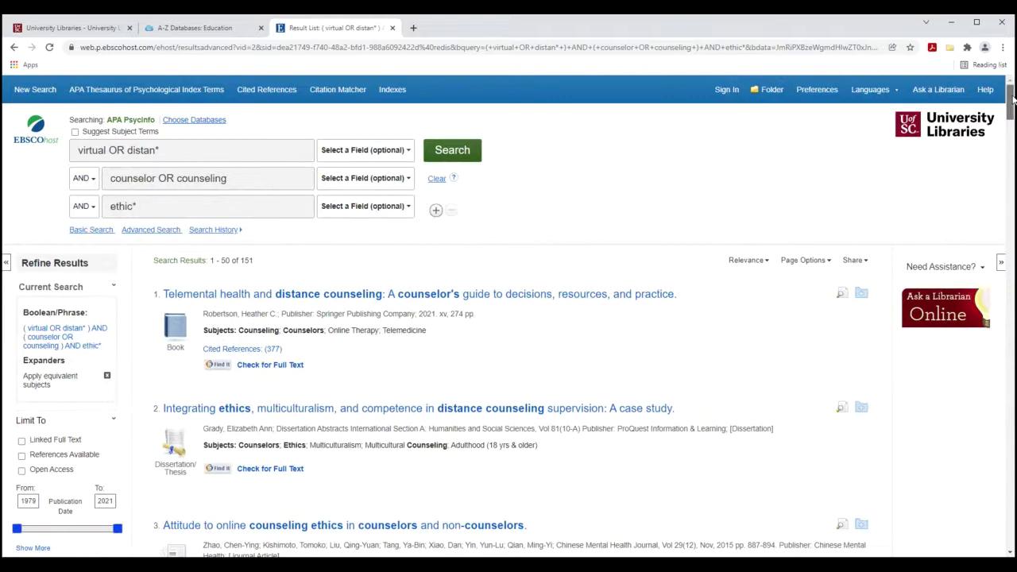
Step: Highlight 'Online Therapy; Telemedicine' in the first result's Subjects, then return to the list top
{"action": "left_click_drag", "start_coordinate": [1011, 96], "coordinate": [1013, 110]}
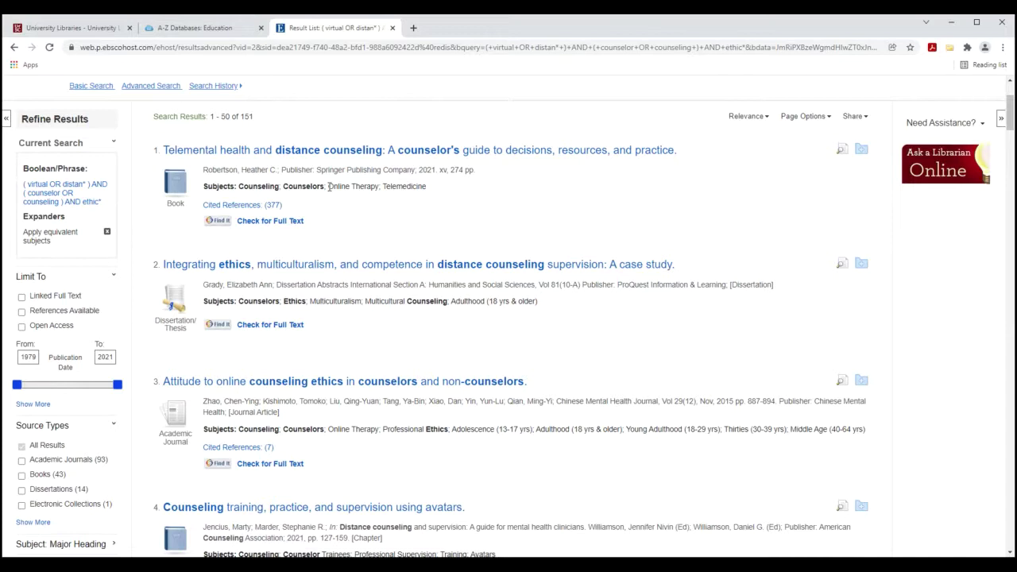
{"action": "left_click_drag", "start_coordinate": [328, 186], "coordinate": [427, 190]}
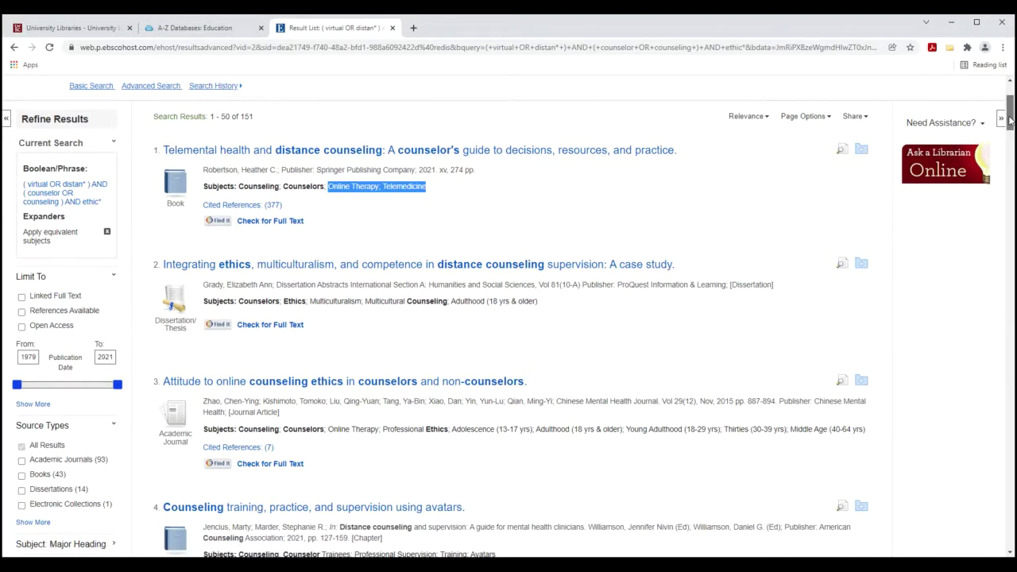
{"action": "scroll", "coordinate": [1010, 119], "scroll_direction": "up", "scroll_amount": 2}
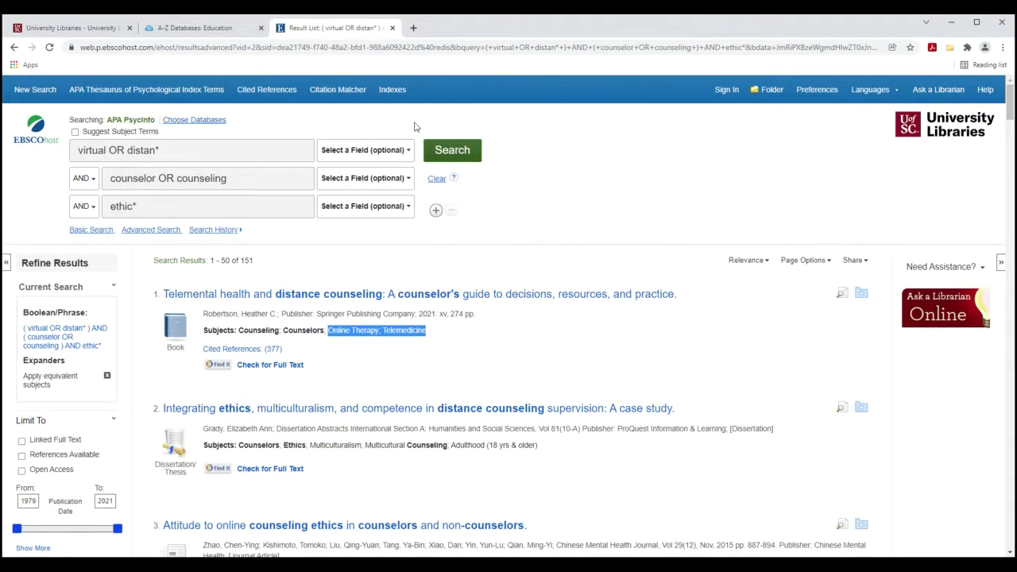
Step: Look up telemedicine in the APA Thesaurus
{"action": "left_click", "coordinate": [126, 94]}
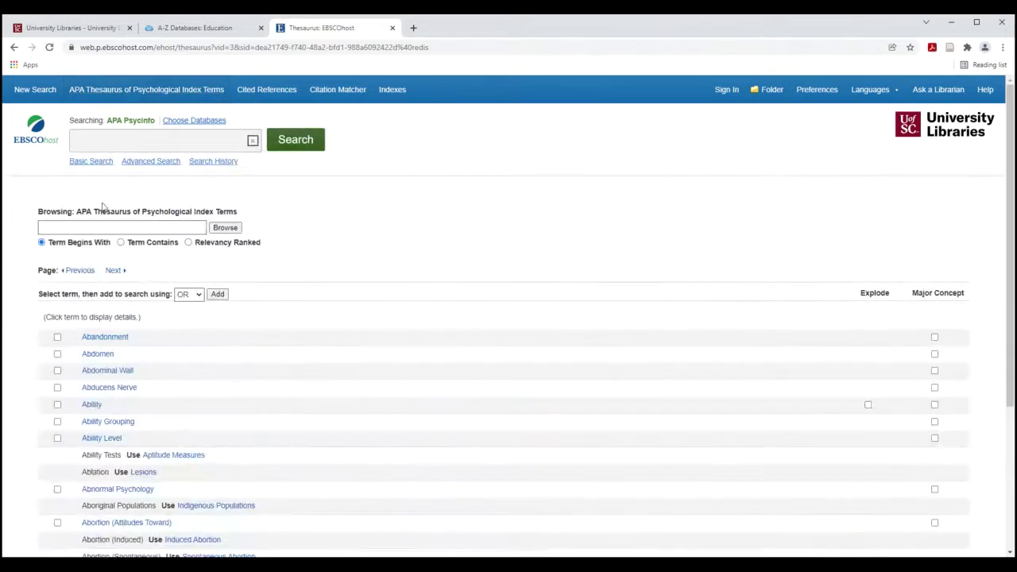
{"action": "left_click", "coordinate": [105, 226]}
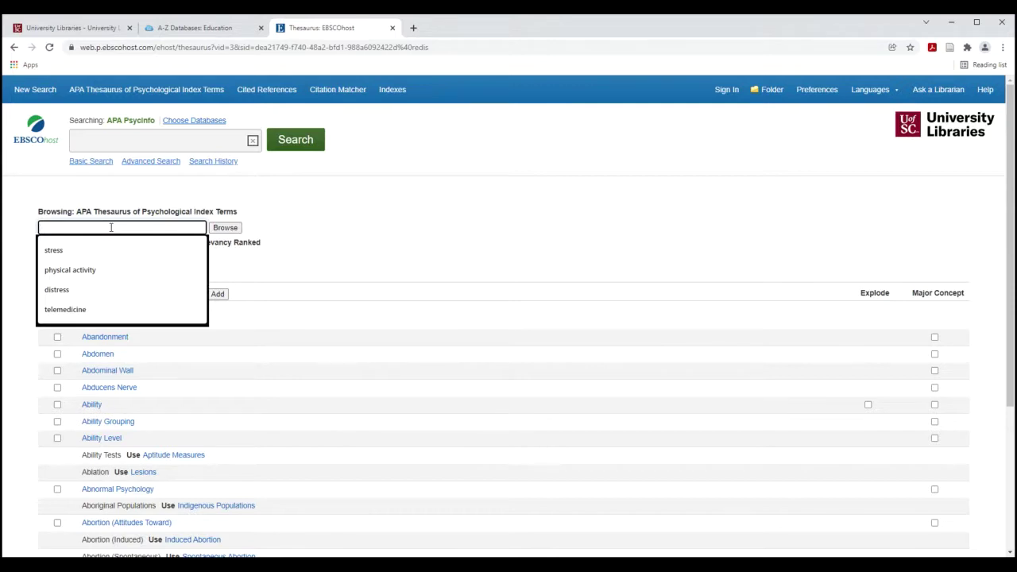
{"action": "type", "text": "telemedicine"}
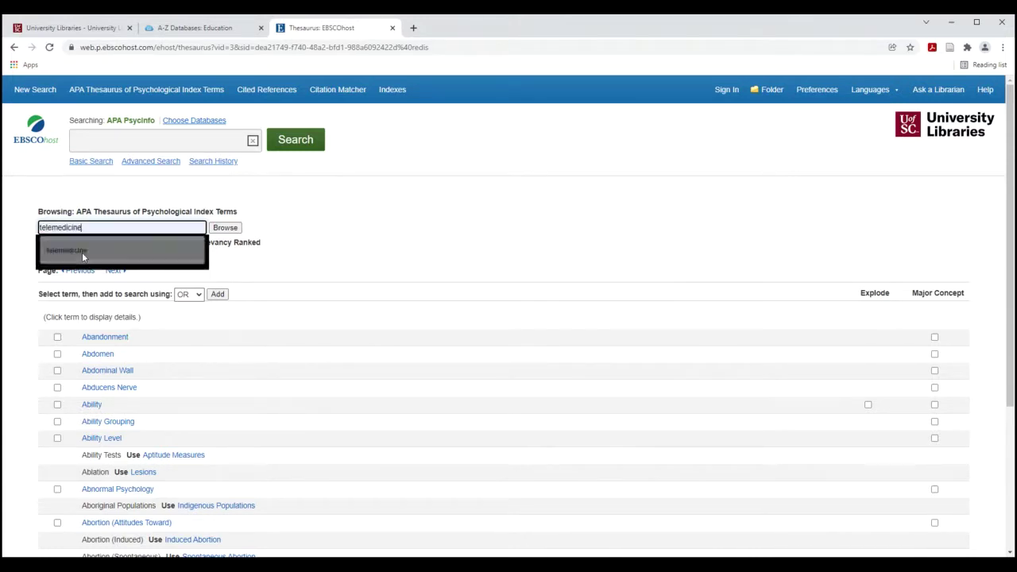
{"action": "left_click", "coordinate": [82, 252]}
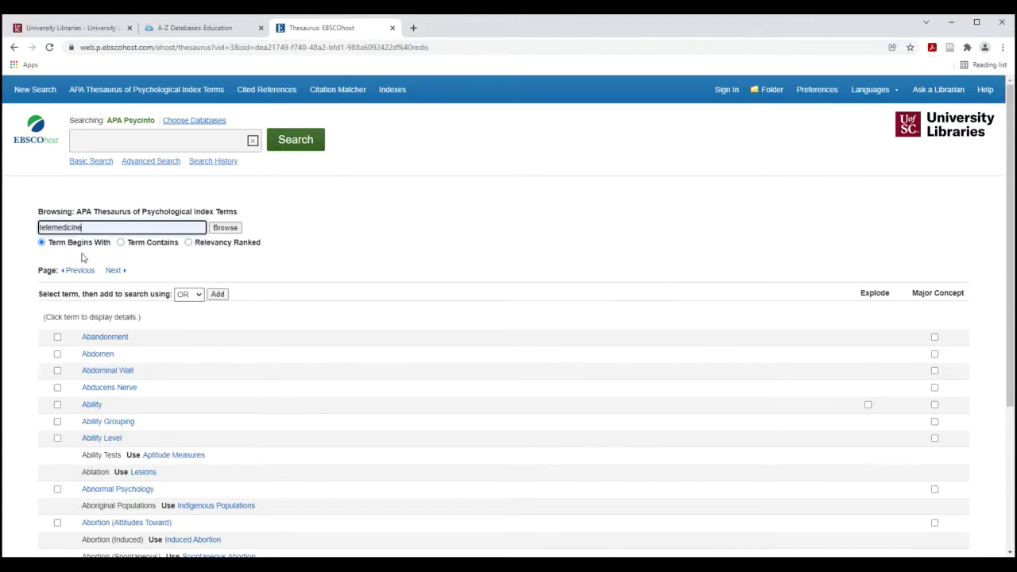
{"action": "left_click", "coordinate": [233, 230]}
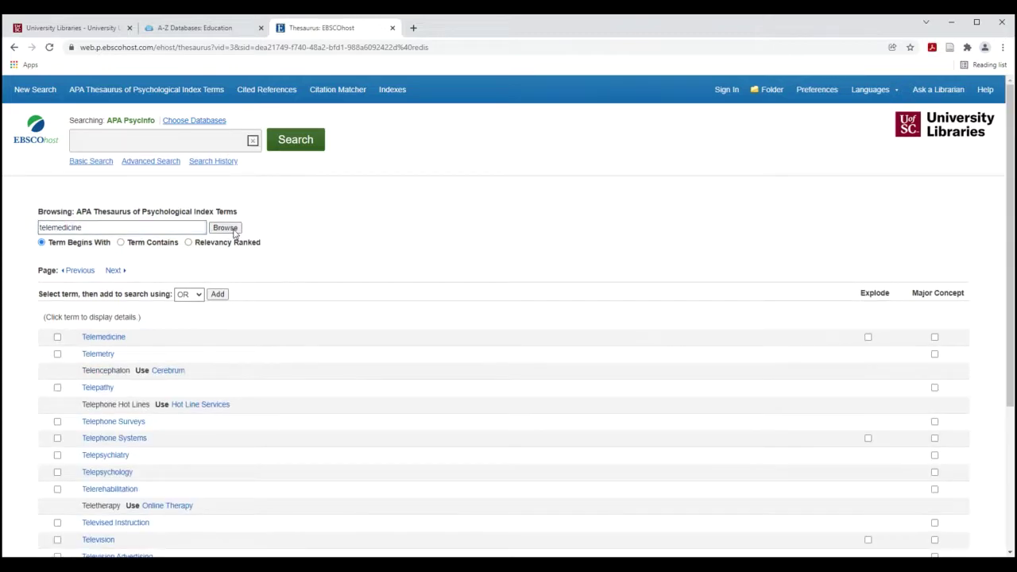
Step: Open the Telemedicine entry and review its scope note and broader, narrower and related terms
{"action": "left_click", "coordinate": [112, 339]}
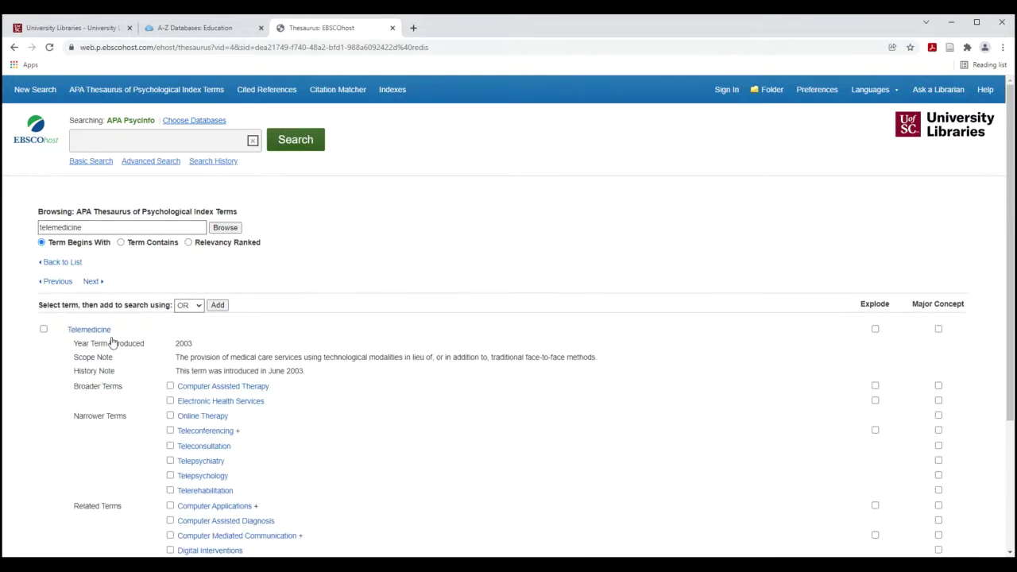
{"action": "left_click_drag", "start_coordinate": [1009, 129], "coordinate": [1011, 237]}
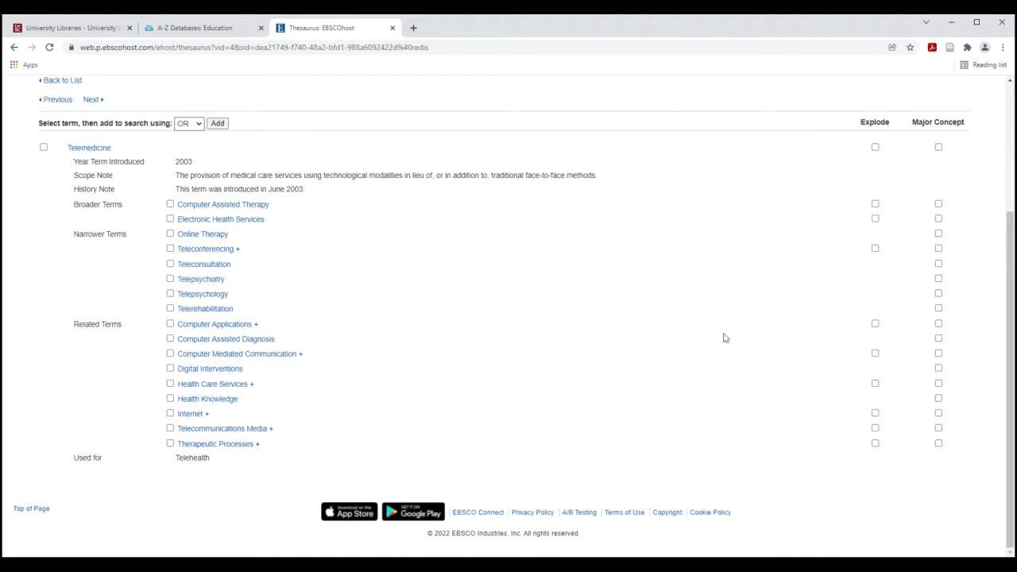
{"action": "left_click_drag", "start_coordinate": [1011, 286], "coordinate": [1007, 147]}
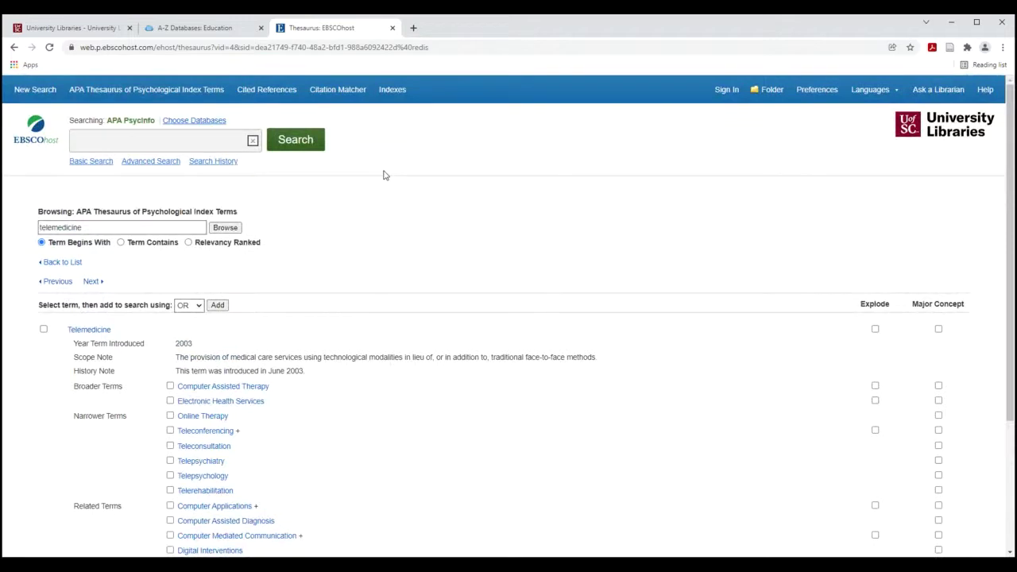
Step: Switch to Advanced Search and expand the Age Groups limiter list
{"action": "left_click", "coordinate": [152, 165]}
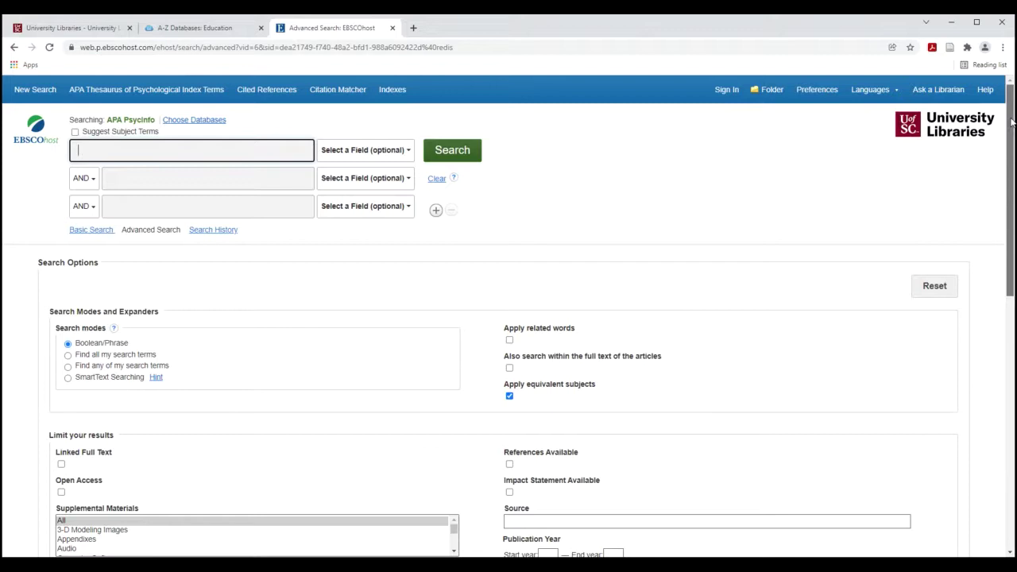
{"action": "left_click_drag", "start_coordinate": [1011, 121], "coordinate": [1013, 395]}
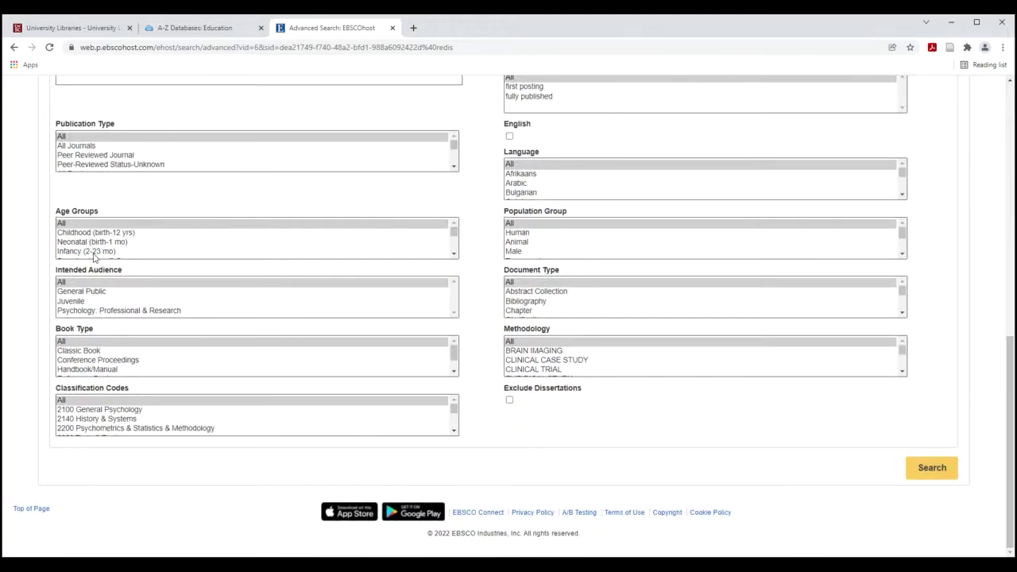
{"action": "left_click", "coordinate": [454, 255]}
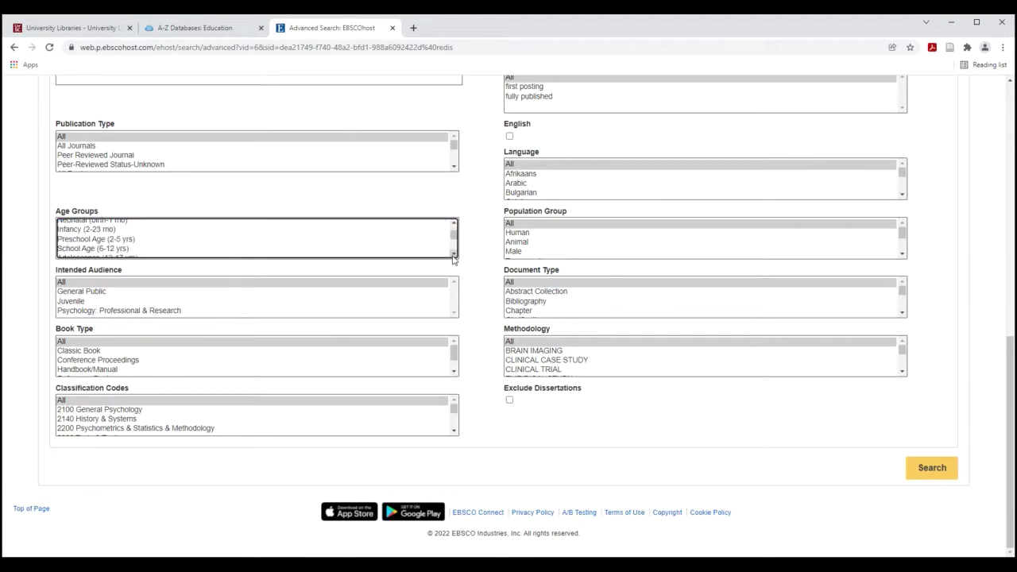
{"action": "left_click", "coordinate": [454, 255]}
{"action": "left_click", "coordinate": [453, 255]}
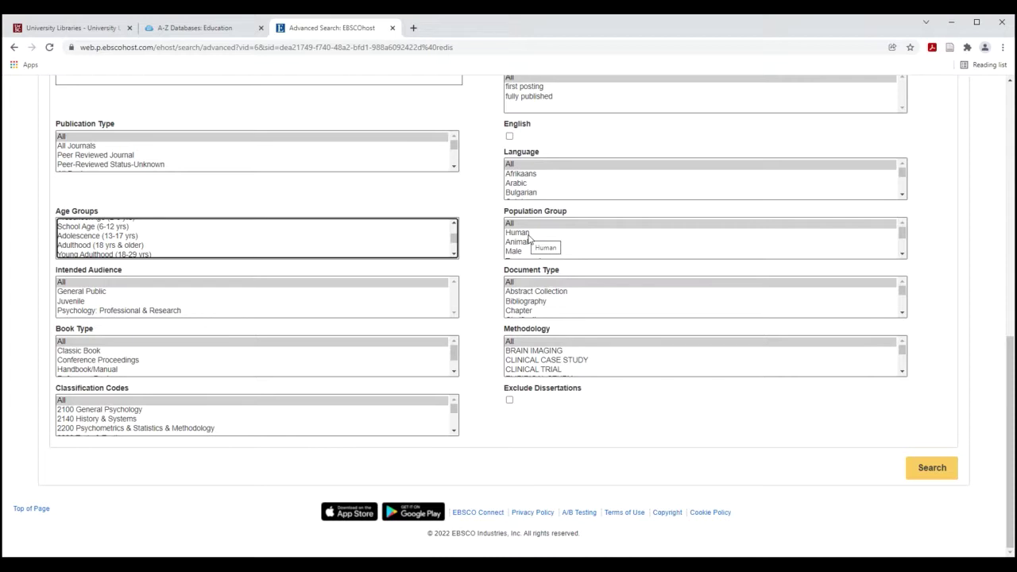
Step: Expand the Population Group limiter list, then return to the first search box
{"action": "left_click", "coordinate": [902, 253]}
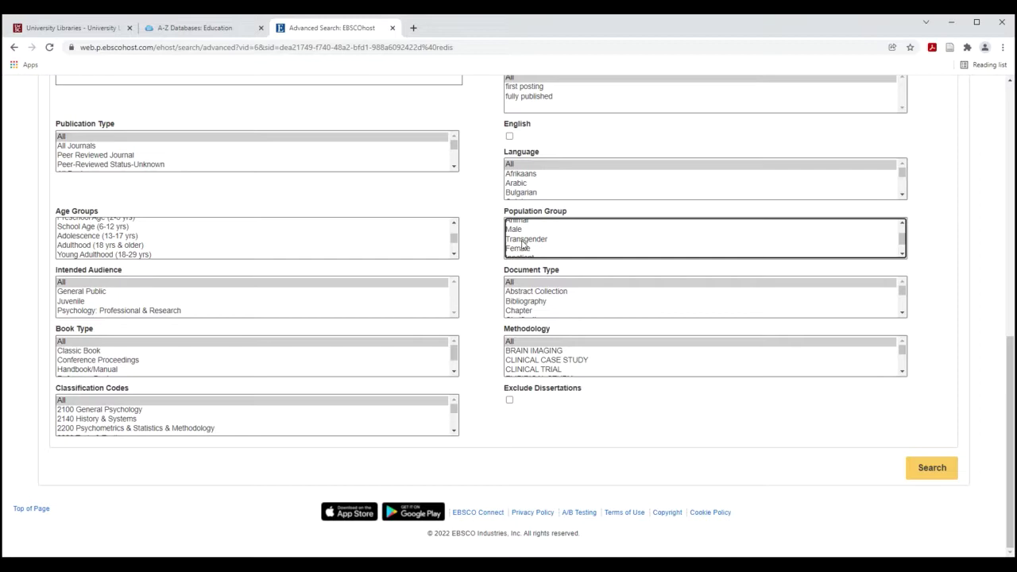
{"action": "left_click", "coordinate": [902, 253]}
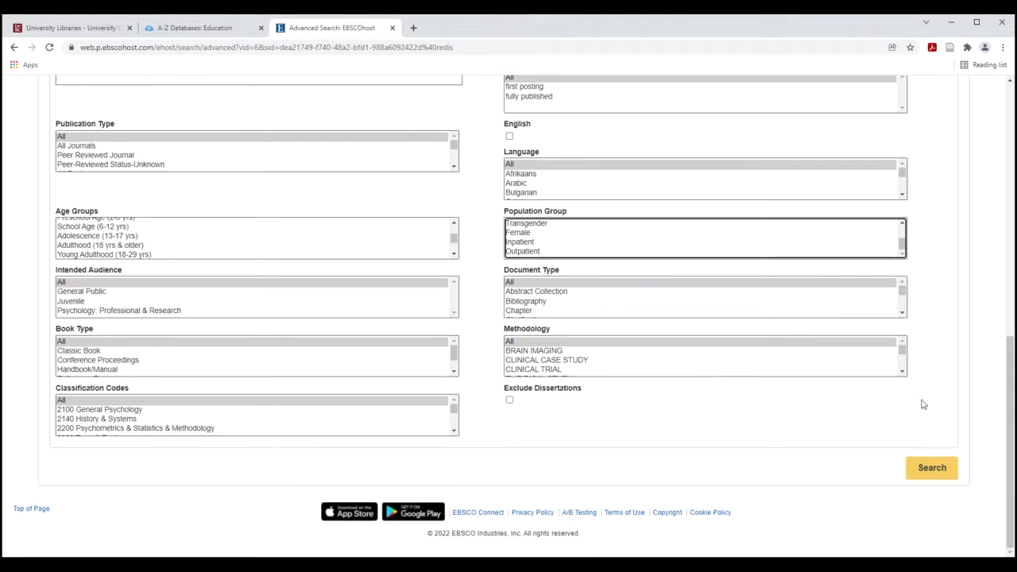
{"action": "left_click_drag", "start_coordinate": [1011, 371], "coordinate": [1013, 111]}
{"action": "left_click", "coordinate": [146, 154]}
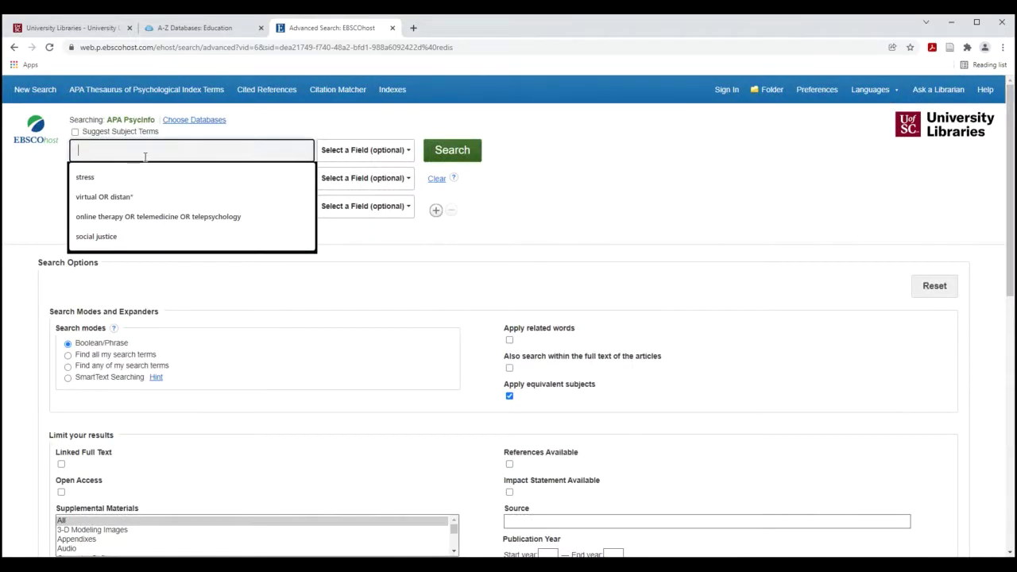
Step: Fill box one with the saved 'online therapy OR telemedicine OR telepsychology' suggestion, box two with ethic*, and search
{"action": "type", "text": "online therapy OR telemedicine OR telepsychology"}
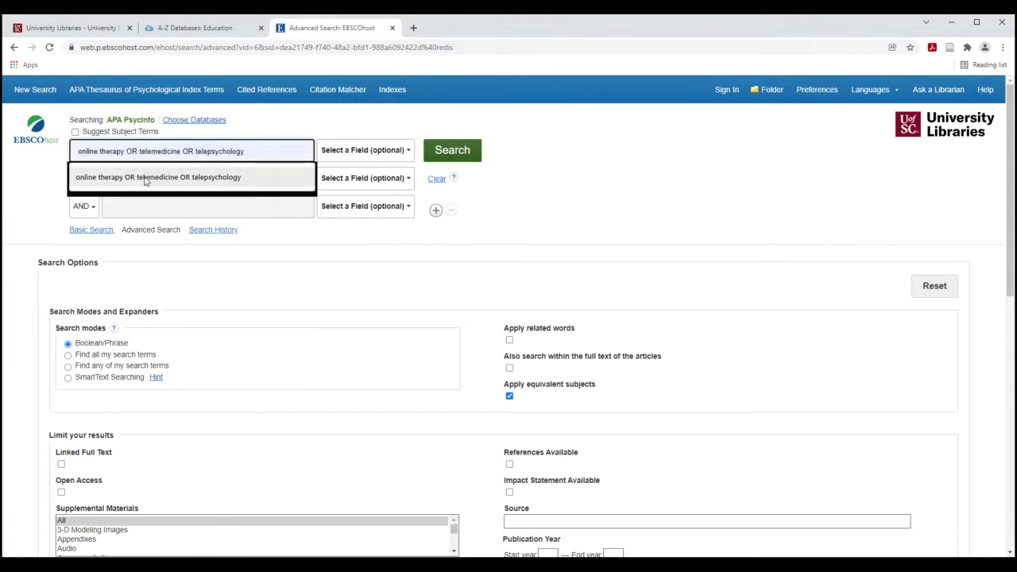
{"action": "left_click", "coordinate": [145, 180]}
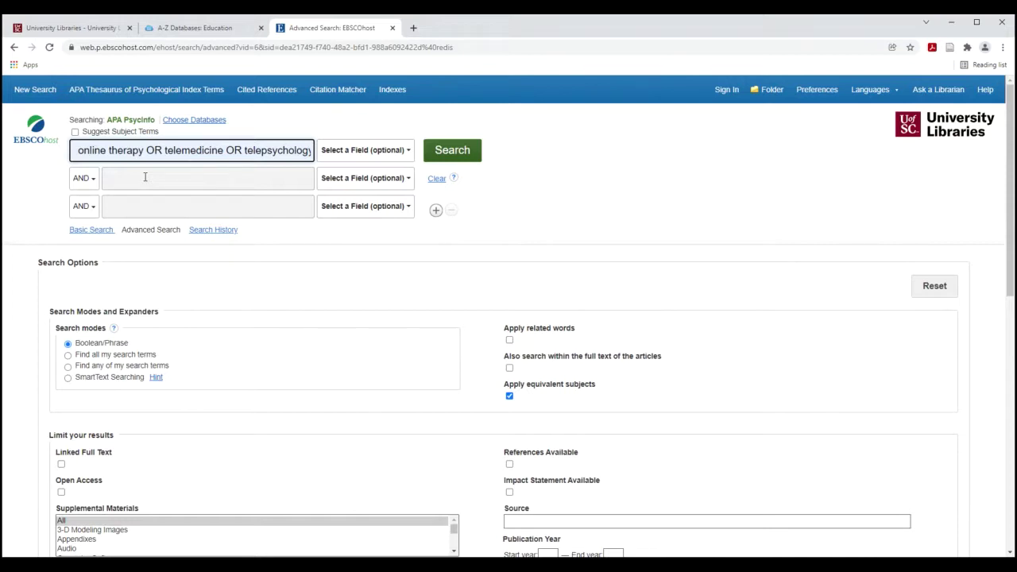
{"action": "left_click", "coordinate": [146, 177]}
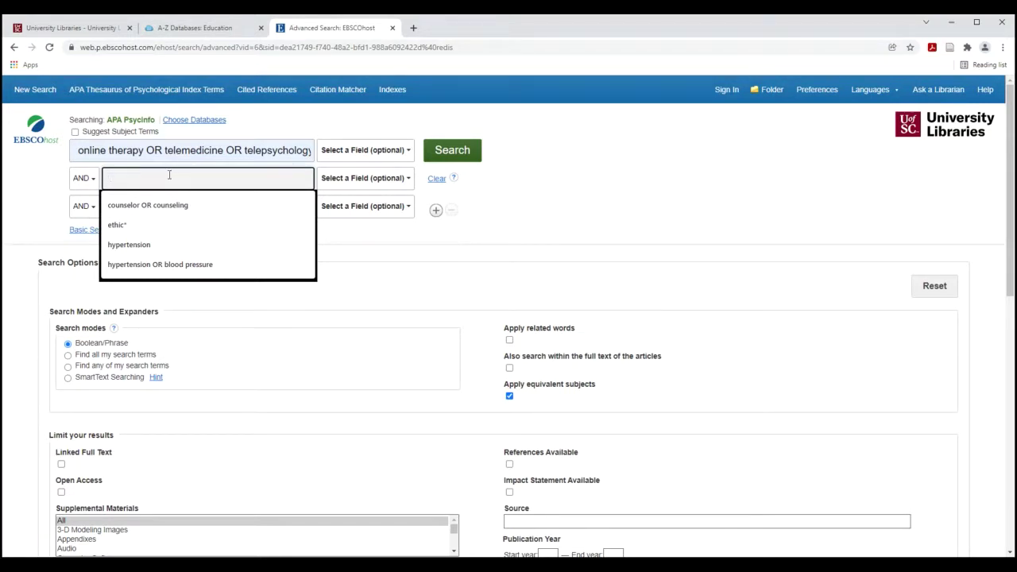
{"action": "type", "text": "ethic"}
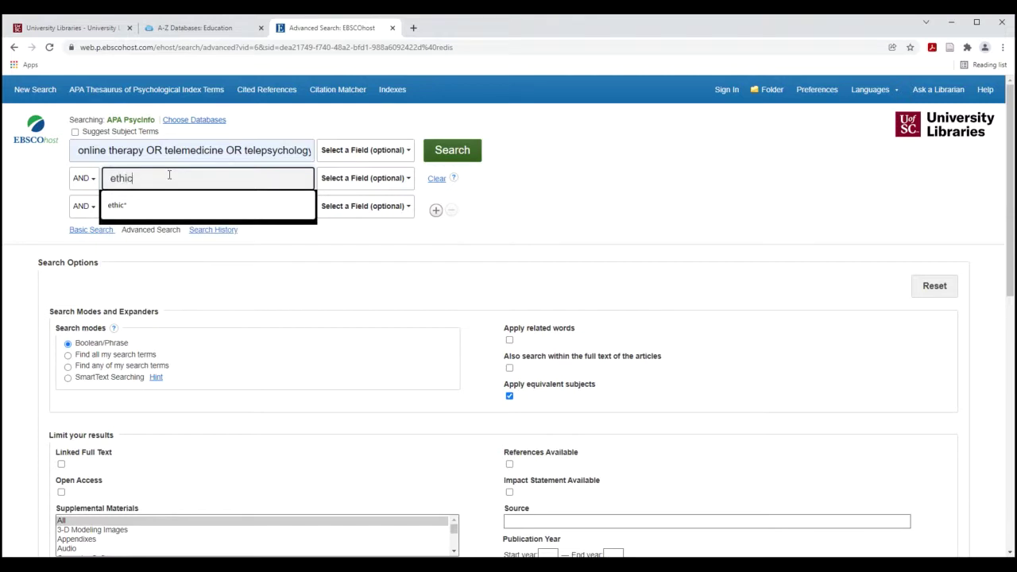
{"action": "type", "text": "*"}
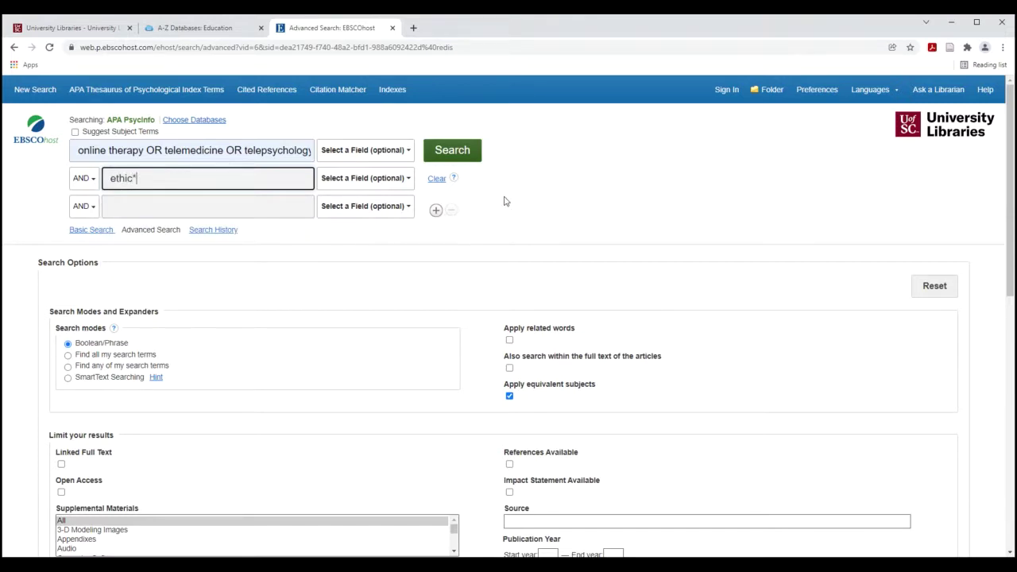
{"action": "left_click", "coordinate": [449, 157]}
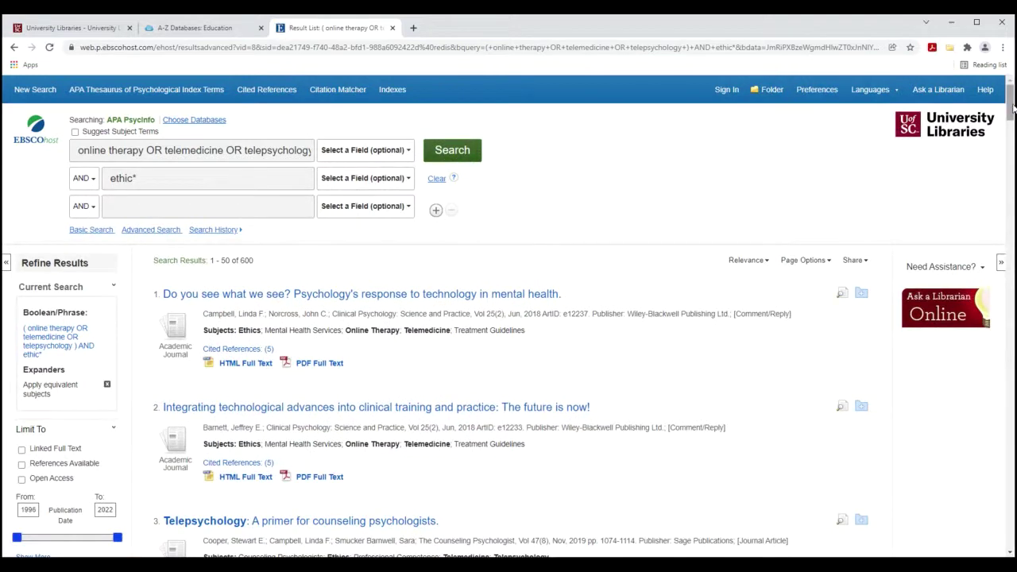
Step: Scroll the 600 results down to 'Telepsychology: A primer for counseling psychologists'
{"action": "left_click_drag", "start_coordinate": [1013, 107], "coordinate": [1013, 119]}
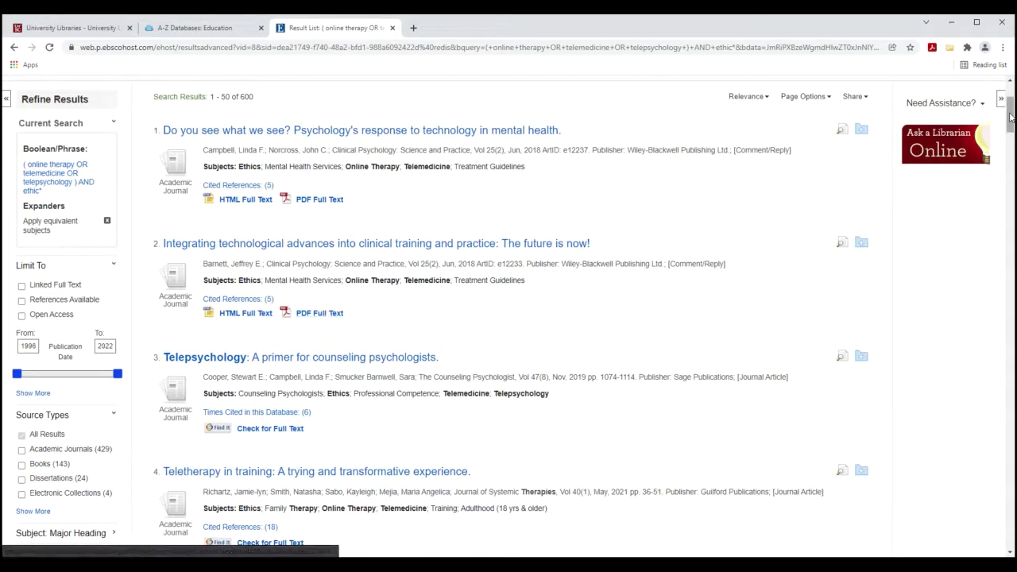
{"action": "left_click_drag", "start_coordinate": [1011, 117], "coordinate": [1012, 137]}
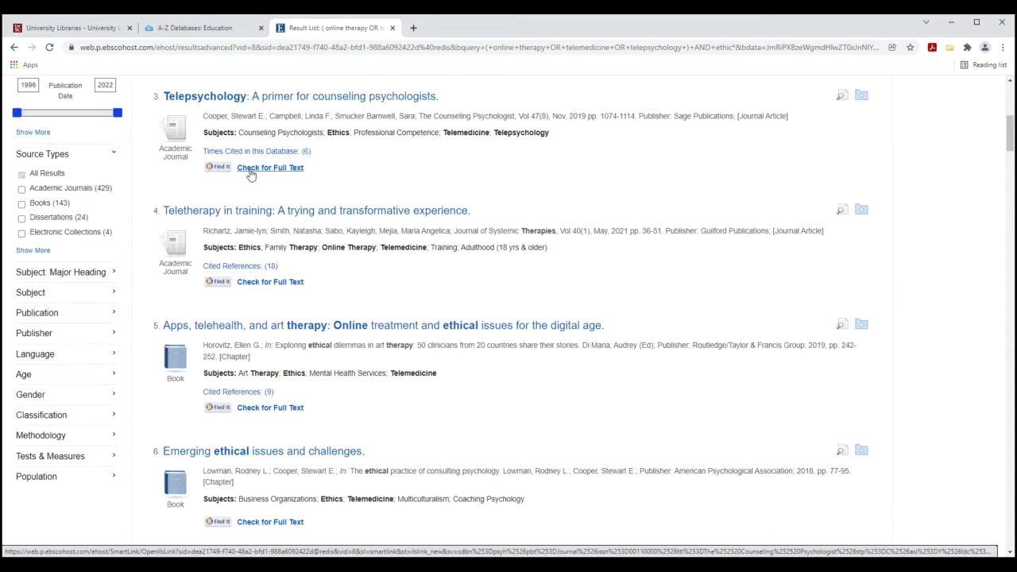
Step: Open result 3, 'Telepsychology: A primer for counseling psychologists', and scroll through its abstract and subjects
{"action": "left_click", "coordinate": [306, 99]}
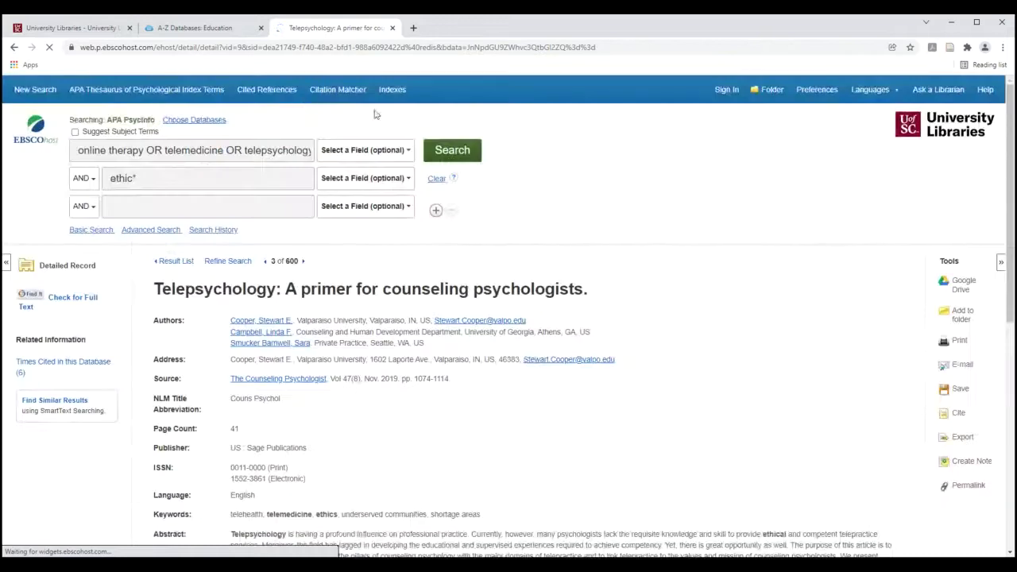
{"action": "left_click_drag", "start_coordinate": [1012, 117], "coordinate": [1014, 263]}
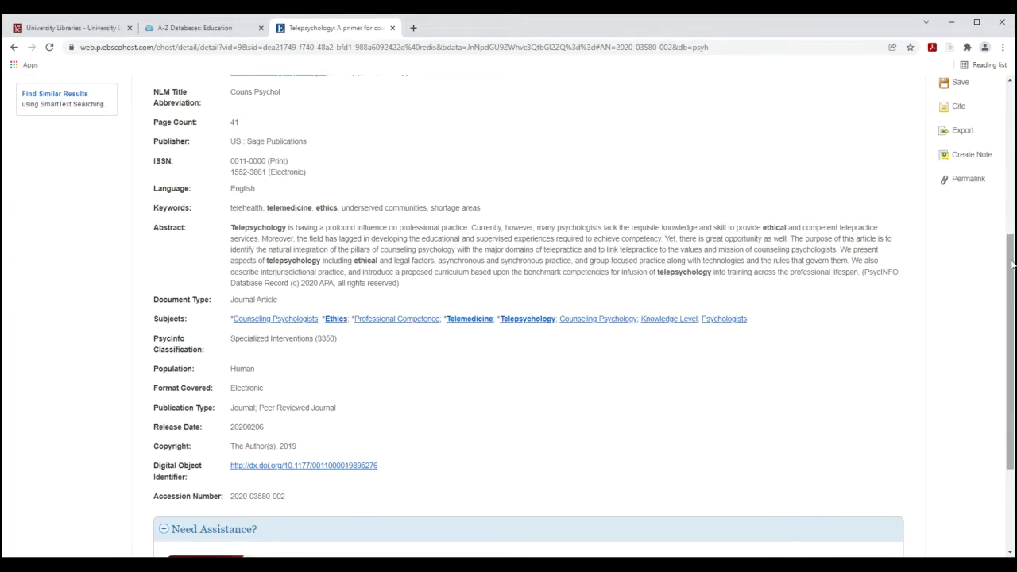
{"action": "left_click_drag", "start_coordinate": [1013, 264], "coordinate": [1013, 155]}
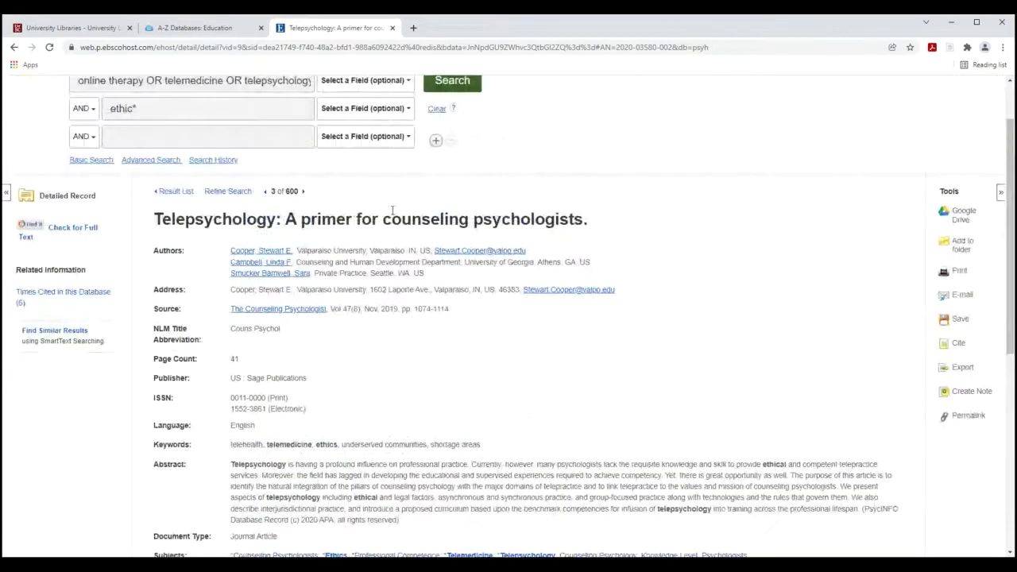